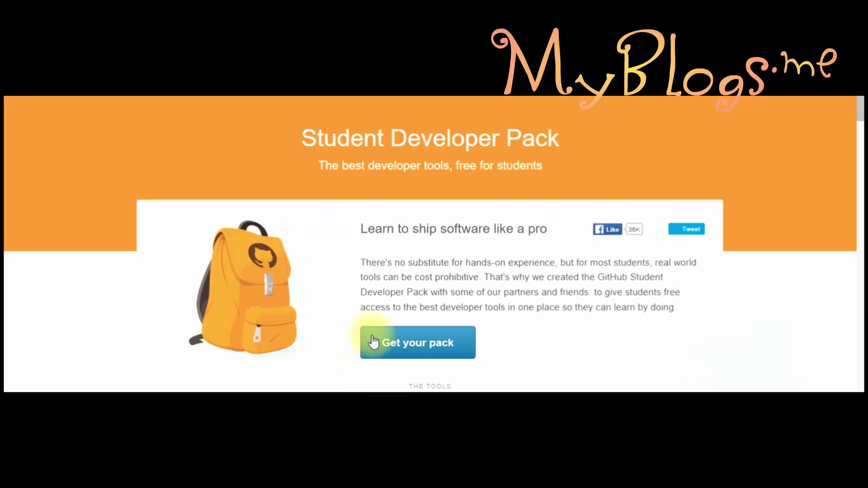
Step: Request the Student Developer Pack and sign in to GitHub to continue to GitHub Education
{"action": "left_click", "coordinate": [405, 350]}
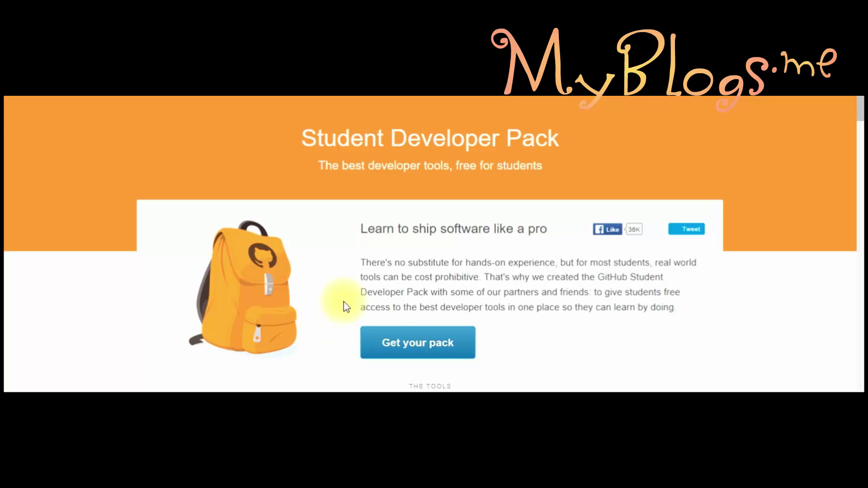
{"action": "left_click", "coordinate": [410, 342]}
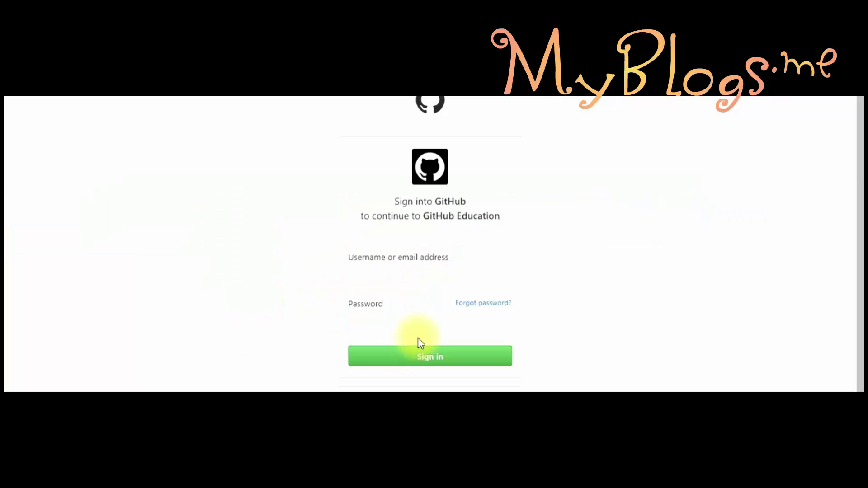
{"action": "left_click", "coordinate": [393, 284]}
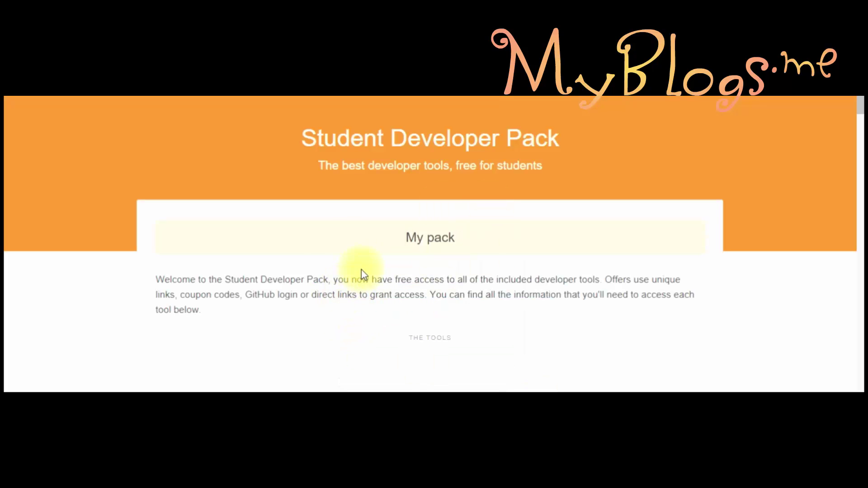
Step: Open the AWS Educate offer from the pack's tools, choose the Student role and continue to the application form
{"action": "scroll", "coordinate": [360, 276], "scroll_direction": "down", "scroll_amount": 5}
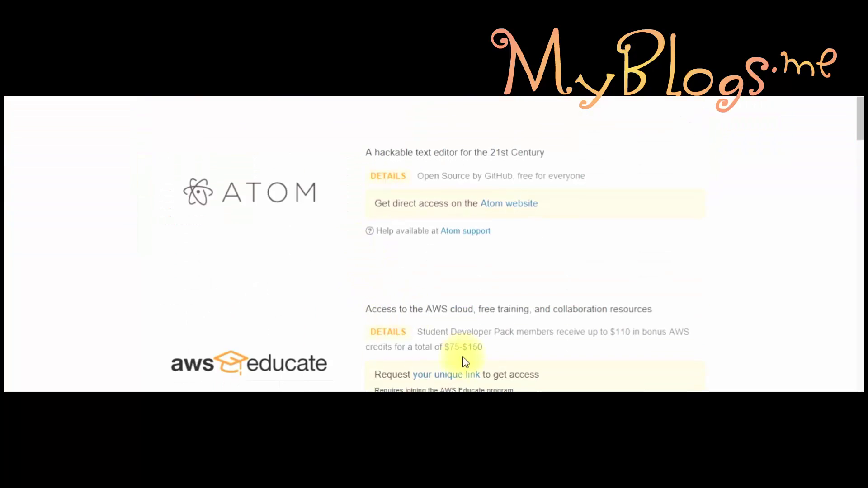
{"action": "scroll", "coordinate": [442, 320], "scroll_direction": "up", "scroll_amount": 4}
{"action": "scroll", "coordinate": [448, 333], "scroll_direction": "down", "scroll_amount": 3}
{"action": "scroll", "coordinate": [447, 329], "scroll_direction": "down", "scroll_amount": 4}
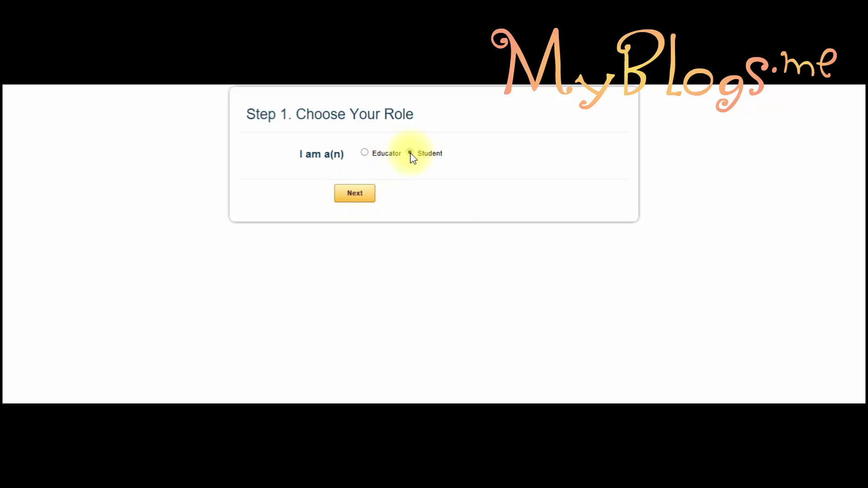
{"action": "left_click", "coordinate": [356, 196]}
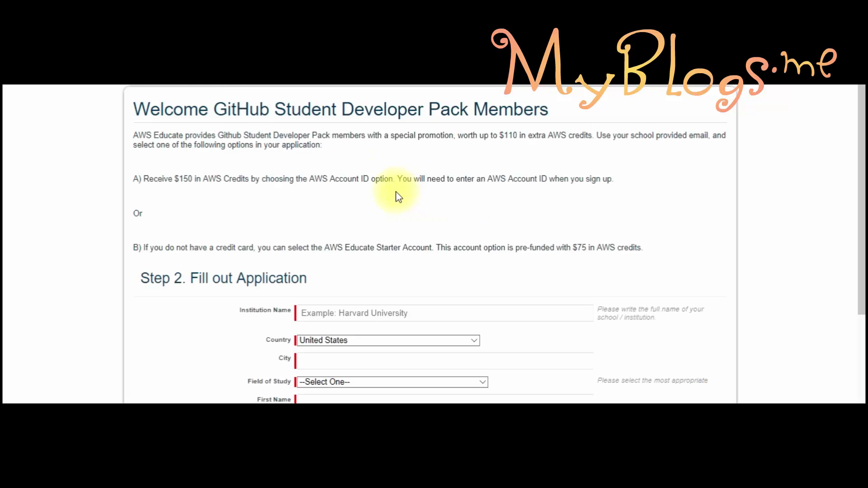
Step: Review the AWS credit options and the required fields of the AWS Educate application form
{"action": "scroll", "coordinate": [407, 196], "scroll_direction": "down", "scroll_amount": 2}
{"action": "scroll", "coordinate": [458, 197], "scroll_direction": "down", "scroll_amount": 4}
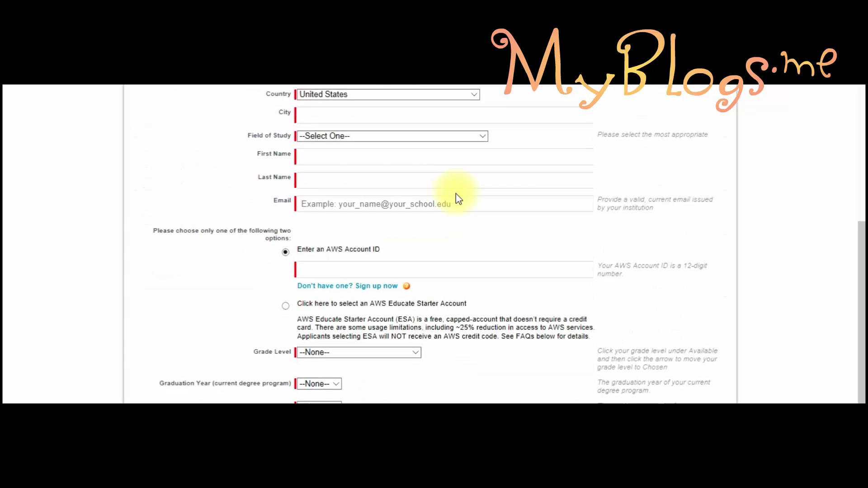
{"action": "scroll", "coordinate": [456, 193], "scroll_direction": "up", "scroll_amount": 2}
{"action": "scroll", "coordinate": [456, 194], "scroll_direction": "down", "scroll_amount": 3}
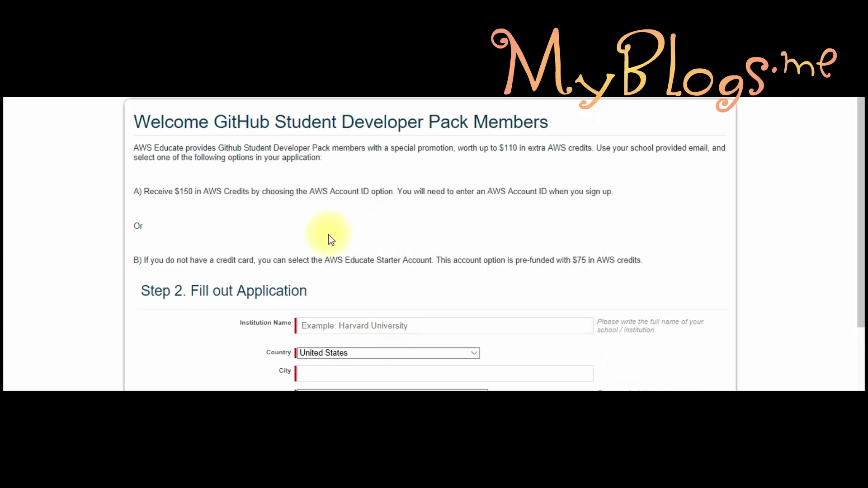
{"action": "scroll", "coordinate": [244, 212], "scroll_direction": "down", "scroll_amount": 2}
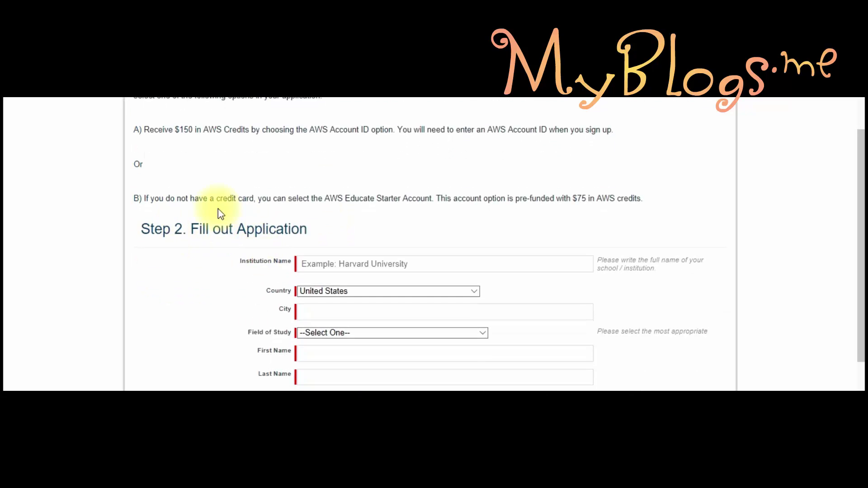
{"action": "scroll", "coordinate": [263, 266], "scroll_direction": "down", "scroll_amount": 2}
{"action": "scroll", "coordinate": [272, 263], "scroll_direction": "up", "scroll_amount": 1}
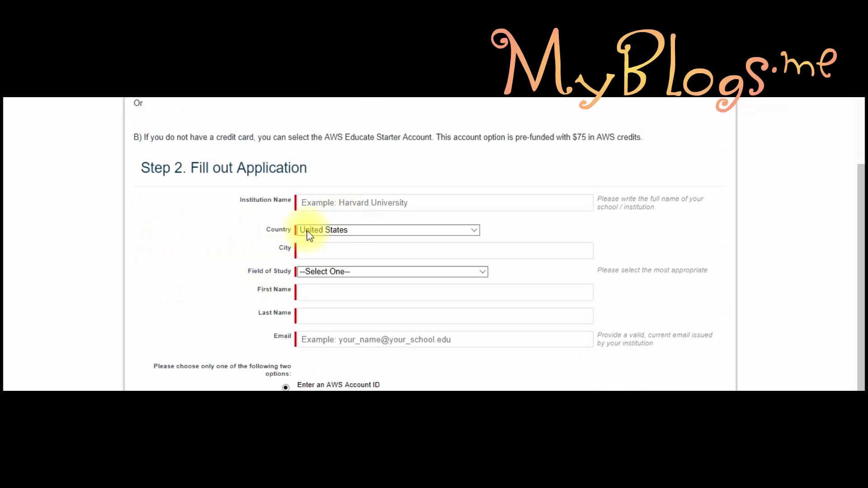
{"action": "scroll", "coordinate": [392, 238], "scroll_direction": "down", "scroll_amount": 3}
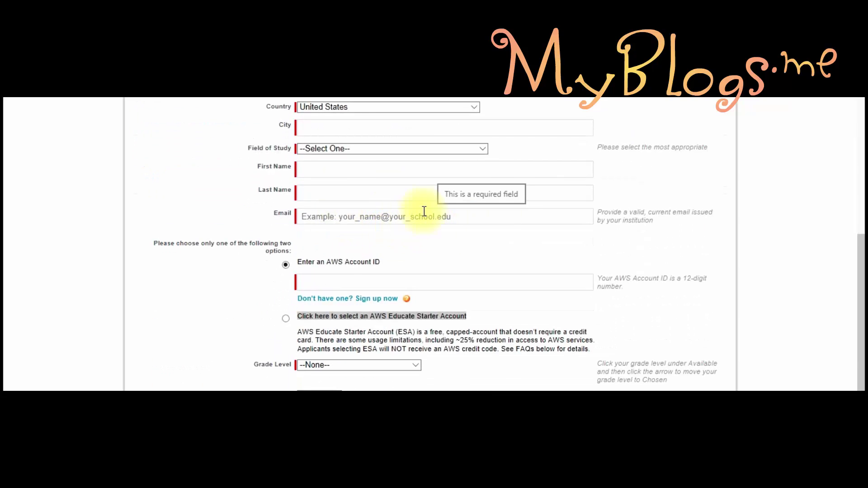
Step: Select the AWS Educate Starter Account option in the application form
{"action": "scroll", "coordinate": [393, 235], "scroll_direction": "down", "scroll_amount": 1}
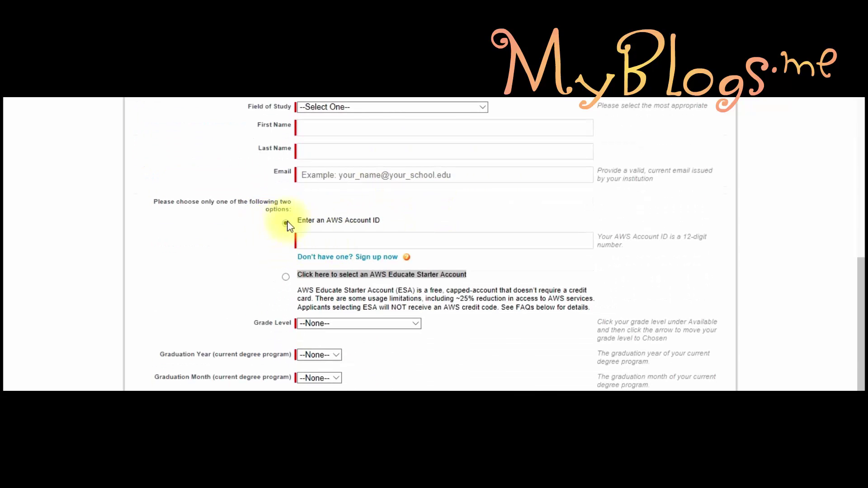
{"action": "triple_click", "coordinate": [286, 277]}
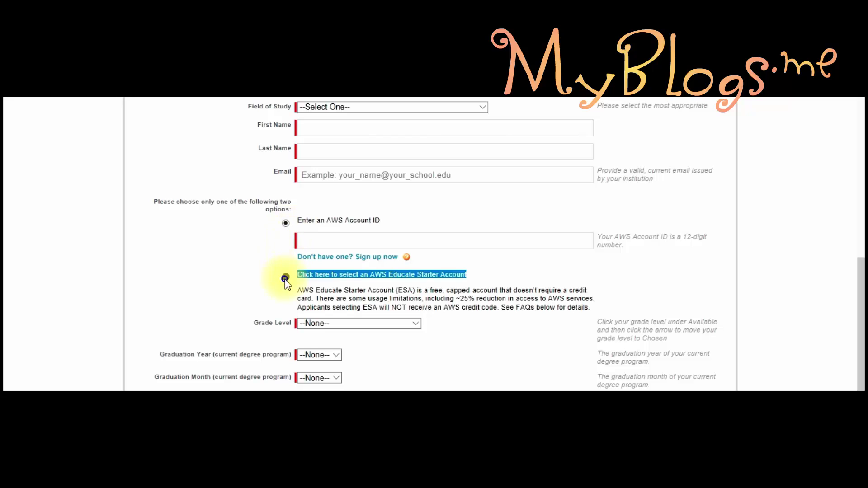
{"action": "left_click", "coordinate": [308, 278]}
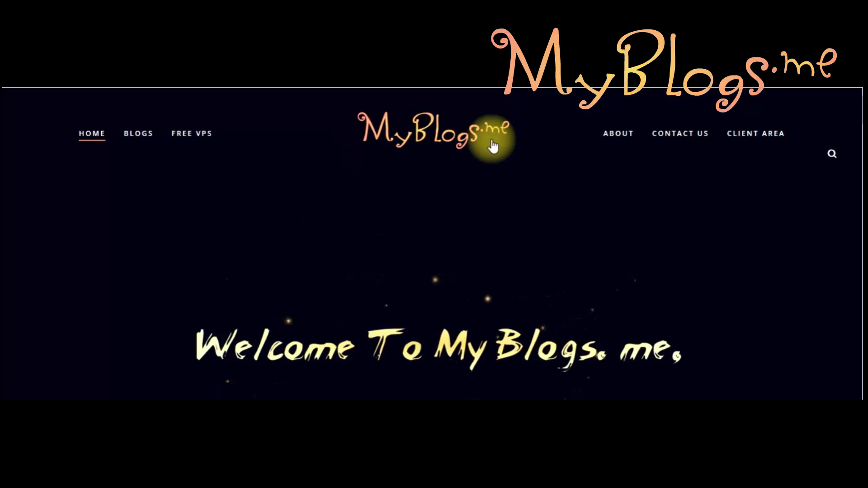
Step: Open the free VPS guide from the MyBlogs.me home page and follow its Amazon Web Service Support link
{"action": "scroll", "coordinate": [386, 212], "scroll_direction": "down", "scroll_amount": 12}
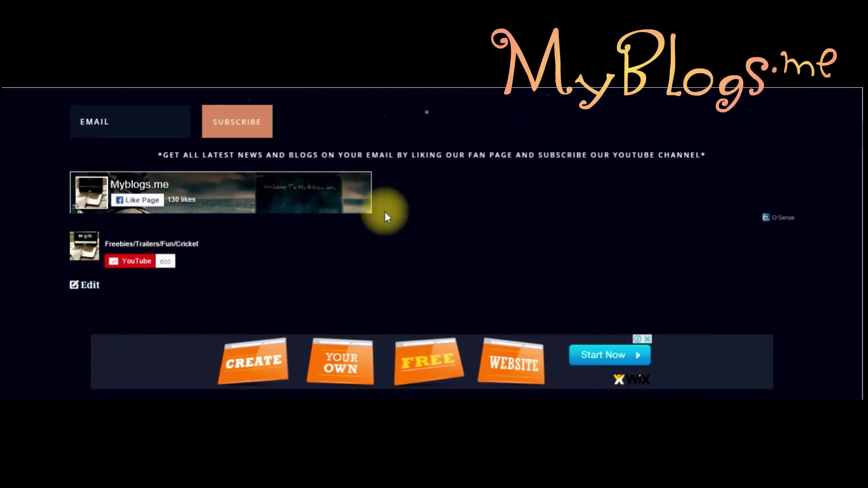
{"action": "scroll", "coordinate": [385, 212], "scroll_direction": "down", "scroll_amount": 3}
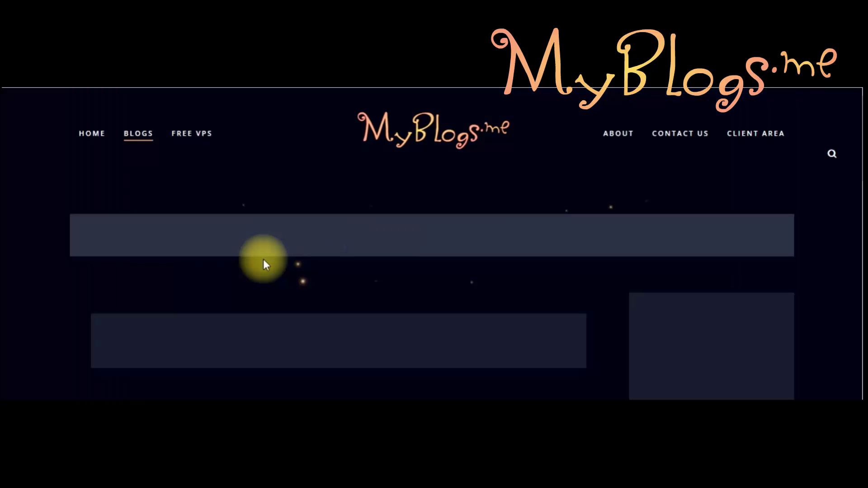
{"action": "scroll", "coordinate": [273, 253], "scroll_direction": "down", "scroll_amount": 5}
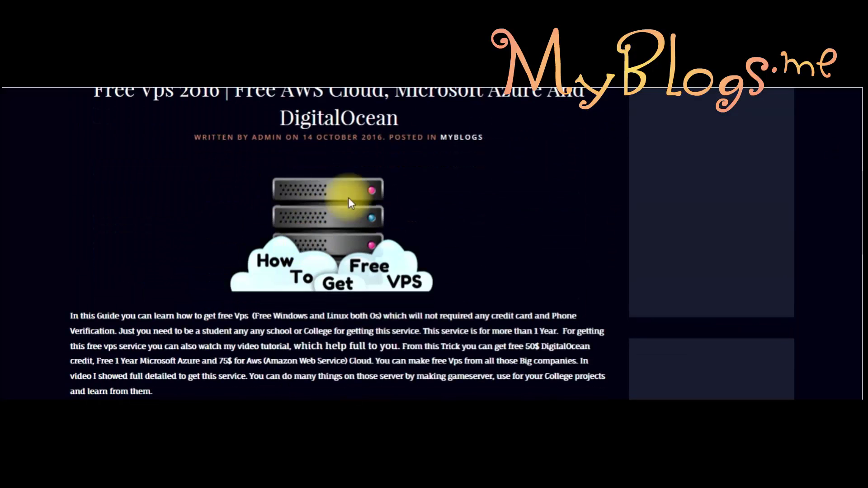
{"action": "scroll", "coordinate": [241, 213], "scroll_direction": "up", "scroll_amount": 4}
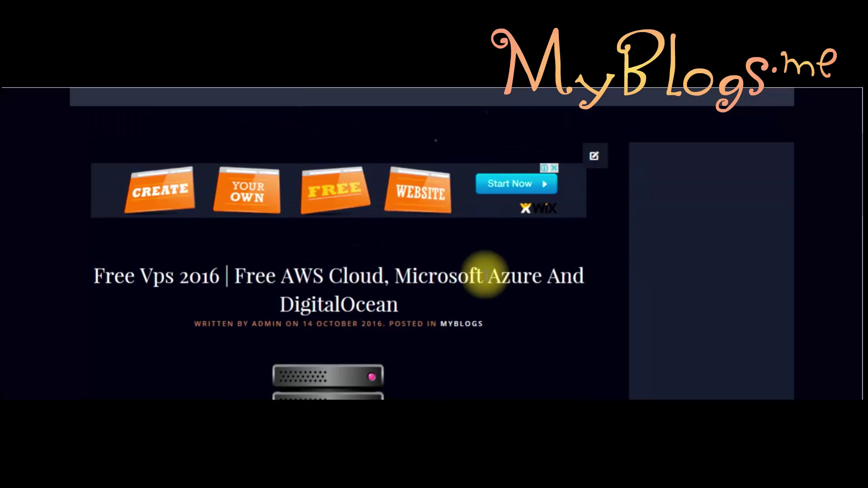
{"action": "scroll", "coordinate": [485, 275], "scroll_direction": "down", "scroll_amount": 8}
{"action": "scroll", "coordinate": [465, 278], "scroll_direction": "down", "scroll_amount": 8}
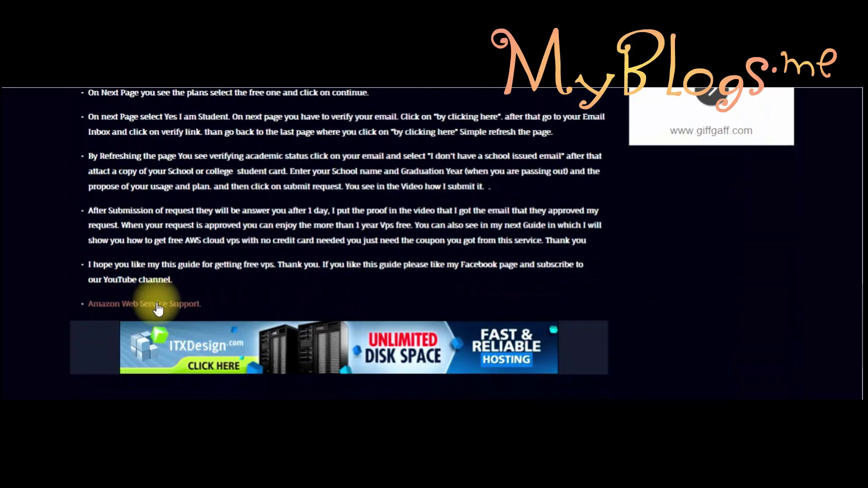
{"action": "left_click", "coordinate": [179, 304]}
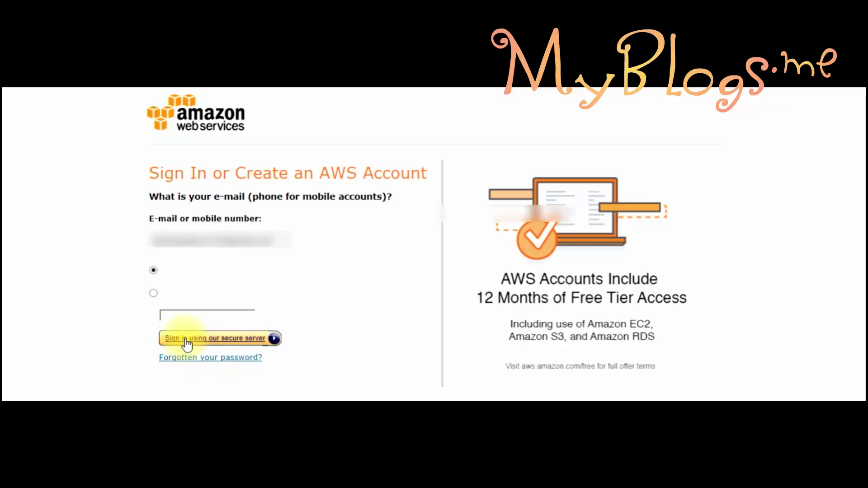
Step: Submit the AWS sign-in page and create the new account's login credentials
{"action": "left_click", "coordinate": [249, 342]}
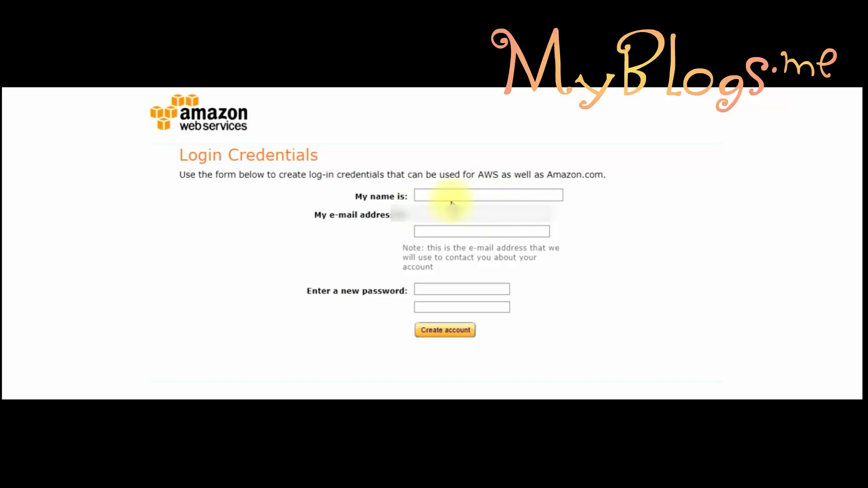
{"action": "left_click", "coordinate": [360, 294]}
{"action": "left_click", "coordinate": [440, 330]}
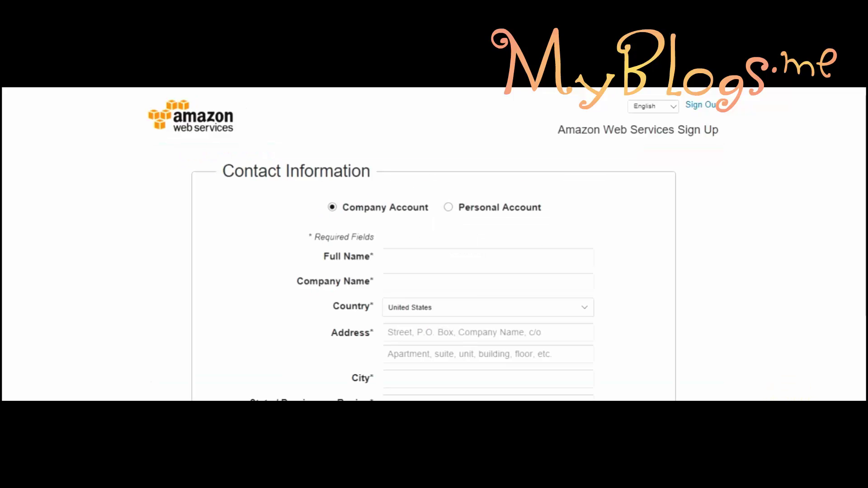
Step: Set the account type to Personal Account in the Contact Information form and look over its remaining fields
{"action": "scroll", "coordinate": [787, 391], "scroll_direction": "down", "scroll_amount": 2}
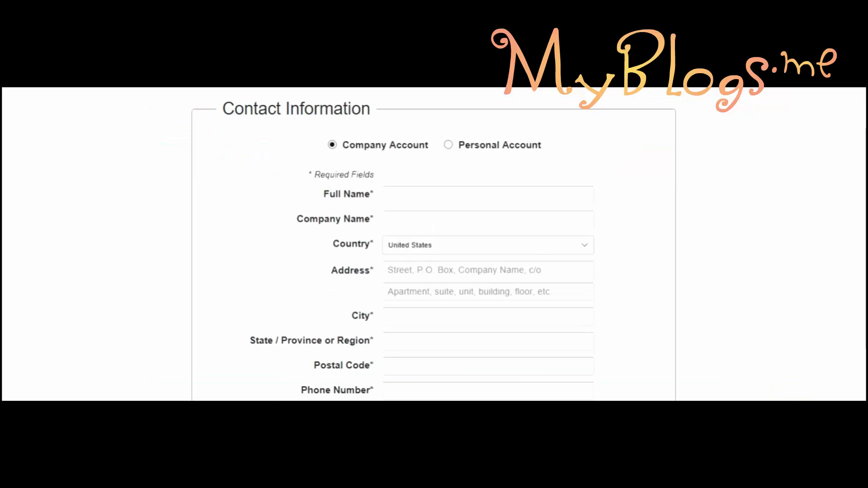
{"action": "left_click", "coordinate": [448, 145]}
{"action": "scroll", "coordinate": [405, 221], "scroll_direction": "down", "scroll_amount": 4}
{"action": "scroll", "coordinate": [405, 221], "scroll_direction": "up", "scroll_amount": 3}
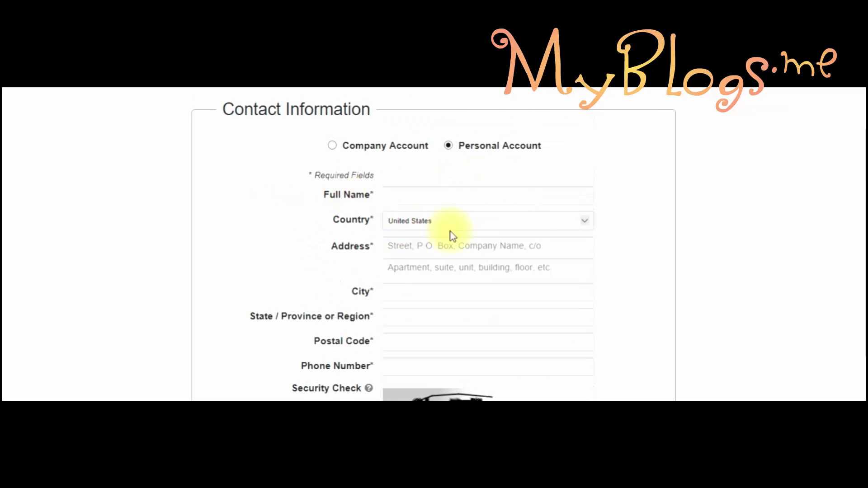
{"action": "scroll", "coordinate": [461, 272], "scroll_direction": "down", "scroll_amount": 5}
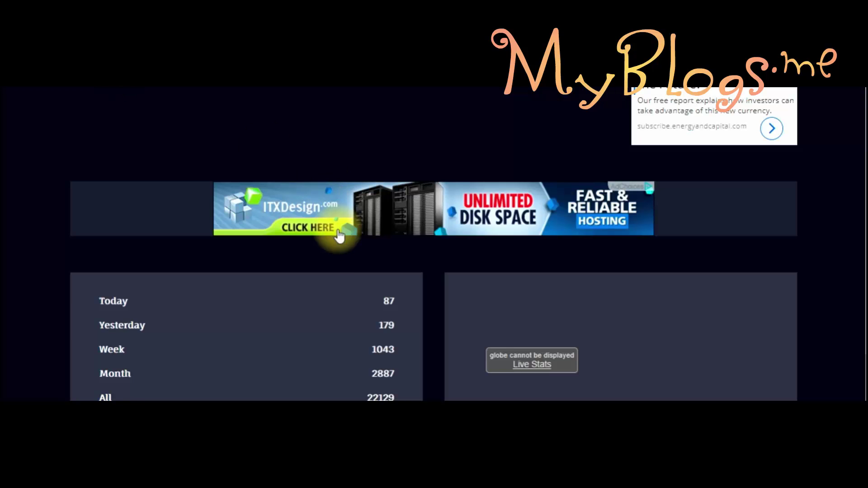
Step: Return to the MyBlogs.me home page and open the full post "Free Vps 2016 | Free AWS Cloud, Microsoft Azure And DigitalOcean"
{"action": "scroll", "coordinate": [331, 248], "scroll_direction": "up", "scroll_amount": 5}
{"action": "scroll", "coordinate": [329, 248], "scroll_direction": "up", "scroll_amount": 8}
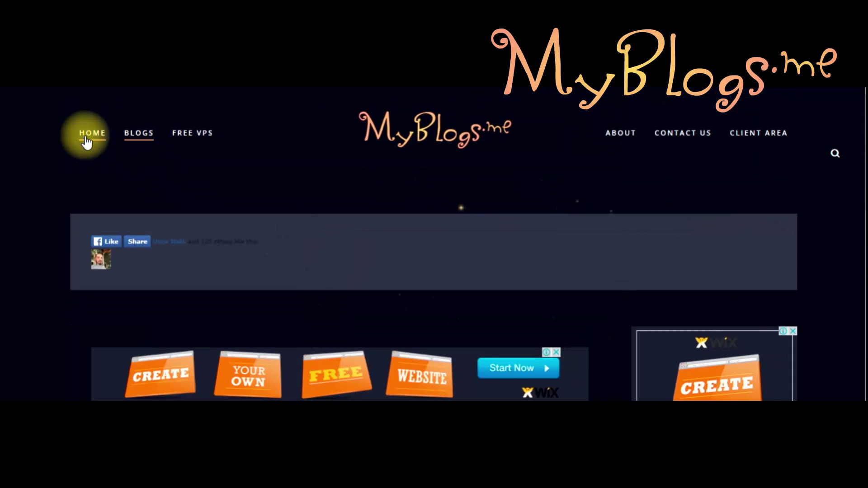
{"action": "left_click", "coordinate": [190, 149]}
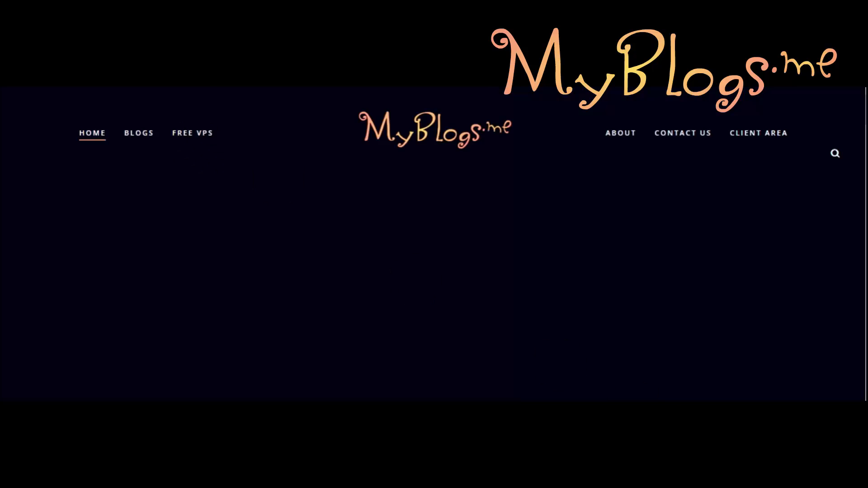
{"action": "scroll", "coordinate": [378, 199], "scroll_direction": "down", "scroll_amount": 10}
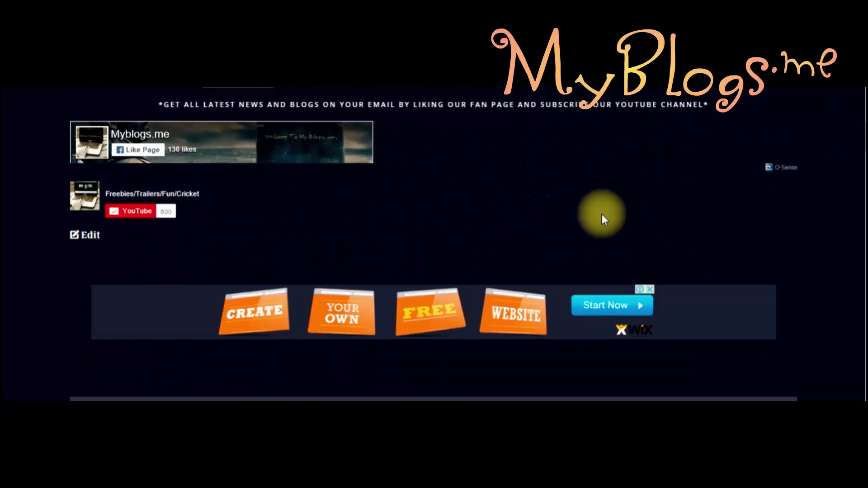
{"action": "scroll", "coordinate": [178, 325], "scroll_direction": "up", "scroll_amount": 2}
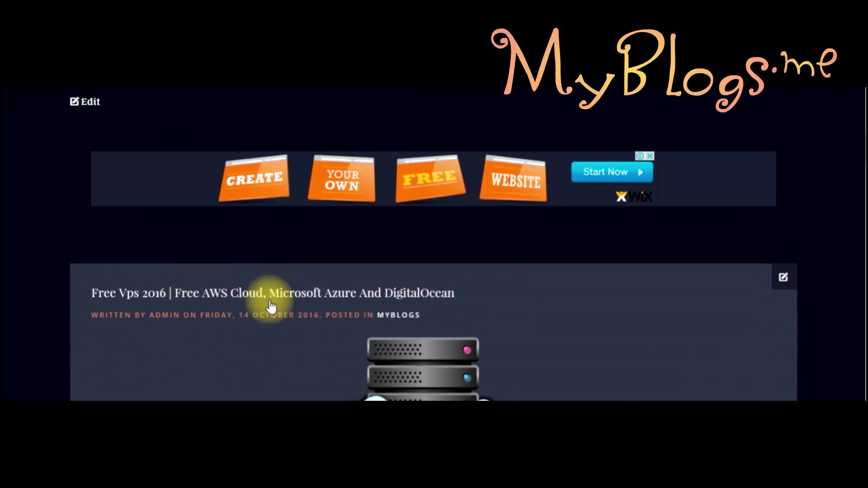
{"action": "scroll", "coordinate": [271, 301], "scroll_direction": "down", "scroll_amount": 2}
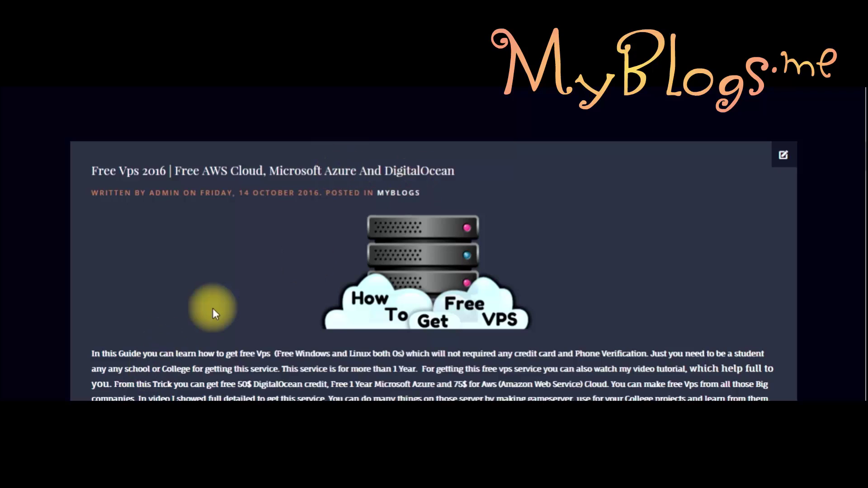
{"action": "scroll", "coordinate": [212, 308], "scroll_direction": "down", "scroll_amount": 1}
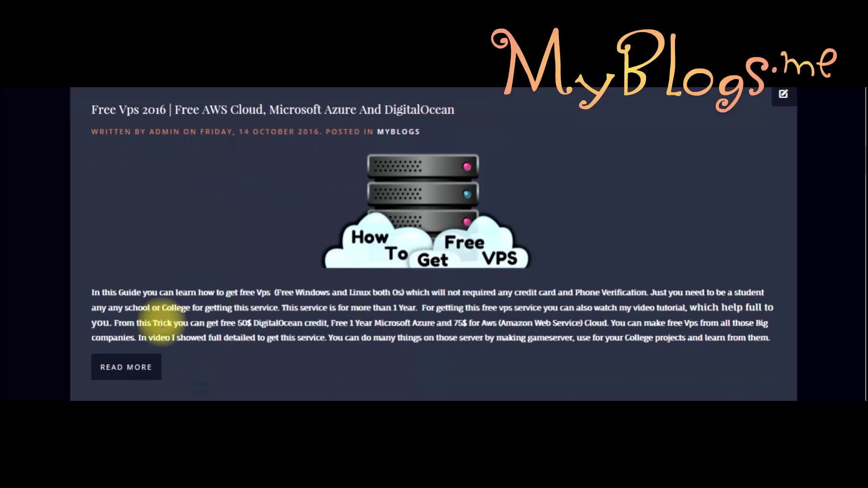
{"action": "left_click", "coordinate": [145, 379]}
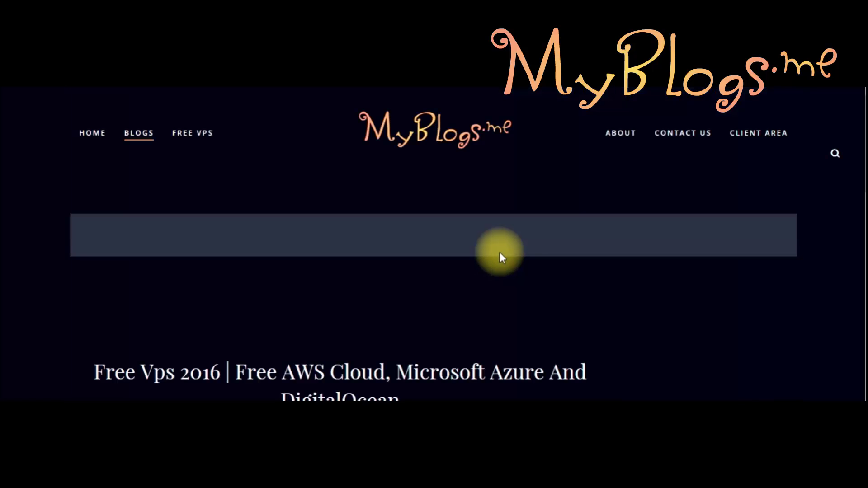
Step: Read the guide's introduction and the first instructions under "How to get this free VPS?"
{"action": "scroll", "coordinate": [500, 258], "scroll_direction": "down", "scroll_amount": 3}
{"action": "scroll", "coordinate": [500, 258], "scroll_direction": "down", "scroll_amount": 7}
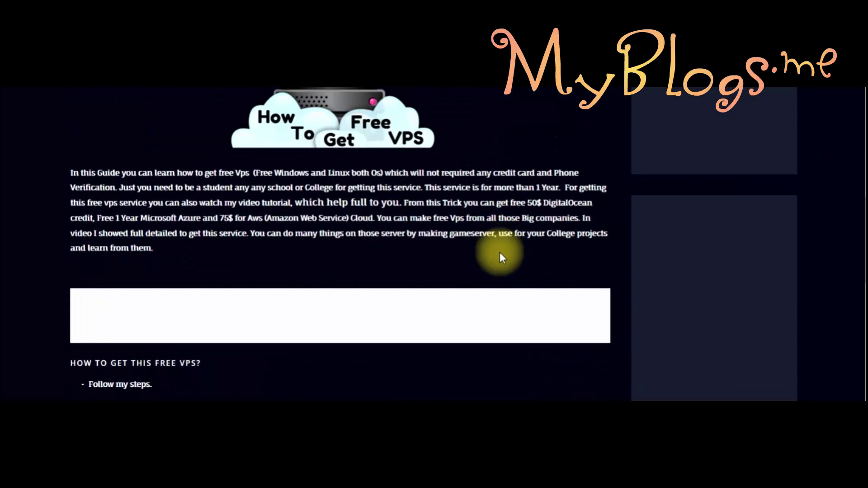
{"action": "scroll", "coordinate": [317, 222], "scroll_direction": "up", "scroll_amount": 6}
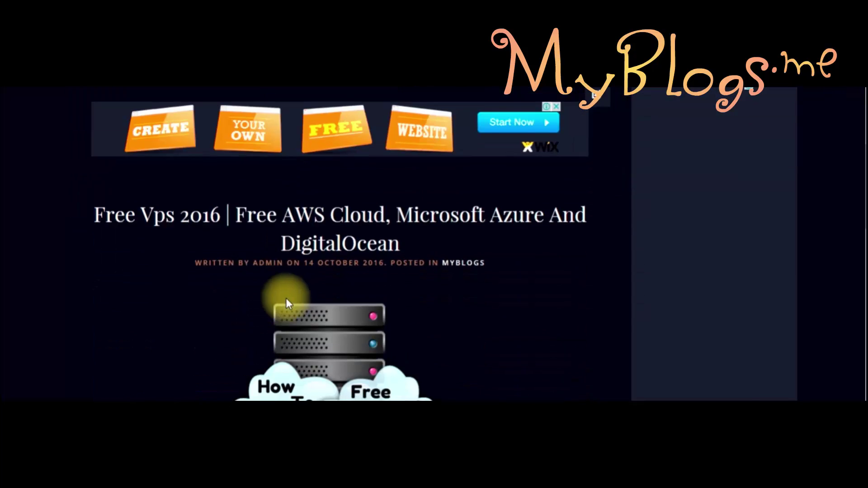
{"action": "scroll", "coordinate": [330, 257], "scroll_direction": "down", "scroll_amount": 6}
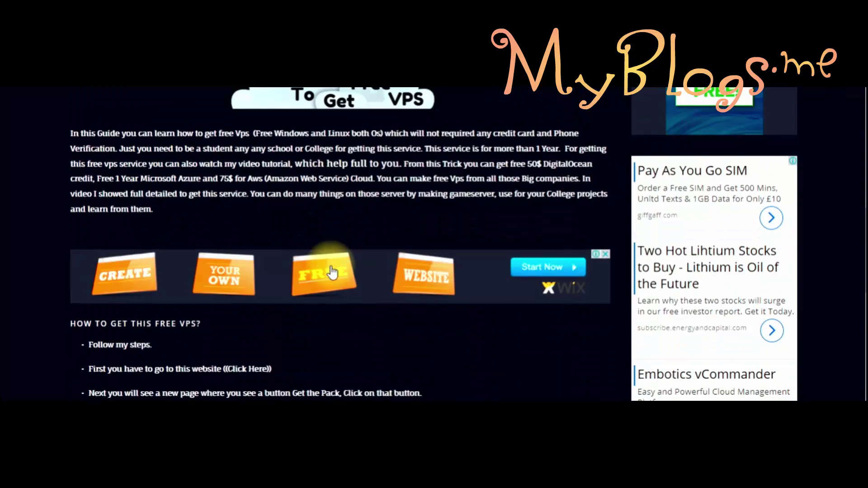
Step: Open the guide's Amazon Web Service Support link and enter the account password on the AWS sign-in page
{"action": "scroll", "coordinate": [332, 270], "scroll_direction": "down", "scroll_amount": 10}
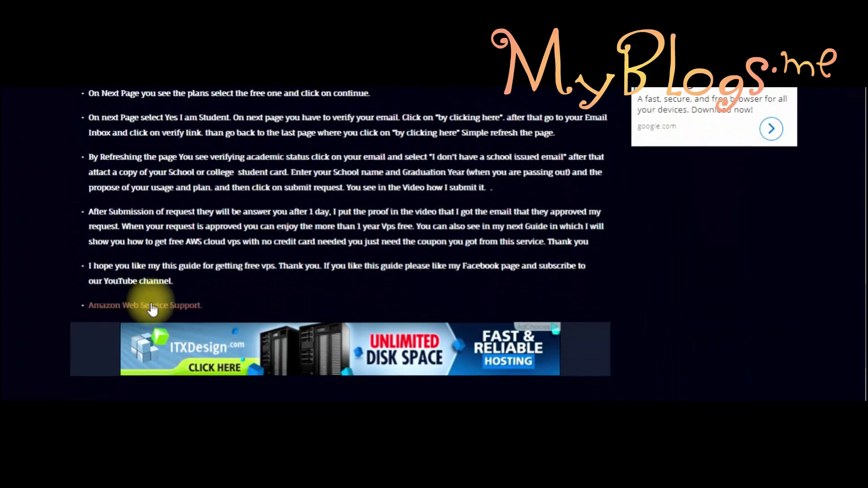
{"action": "left_click", "coordinate": [172, 307]}
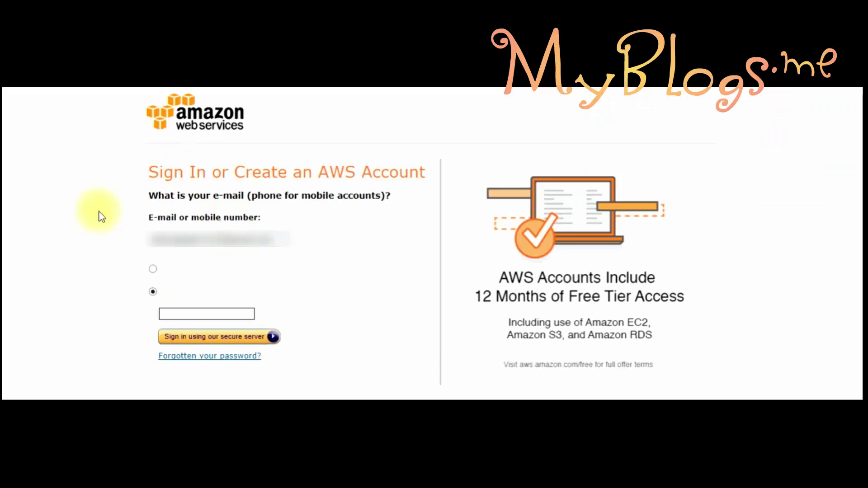
{"action": "left_click", "coordinate": [196, 314]}
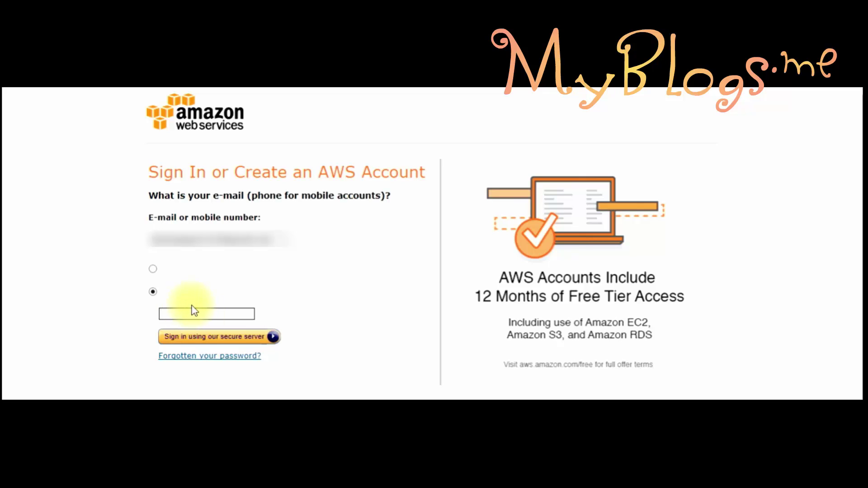
{"action": "type", "text": "a"}
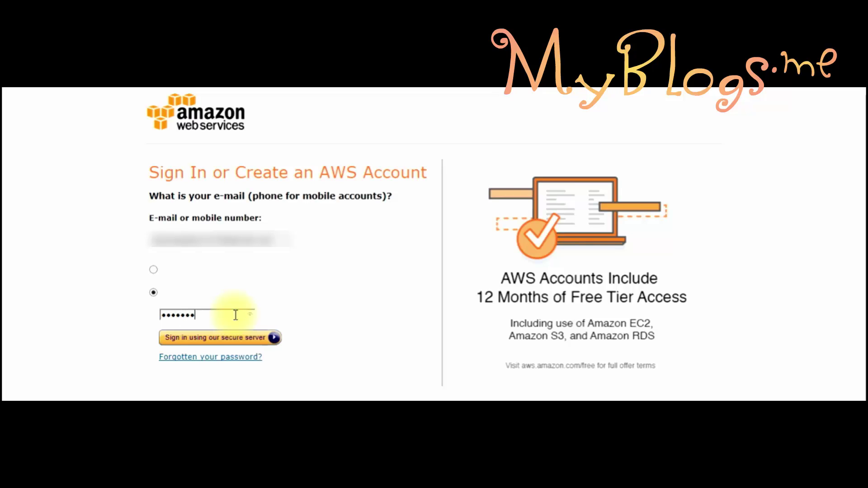
{"action": "key", "text": "ctrl+a"}
{"action": "key", "text": "BackSpace"}
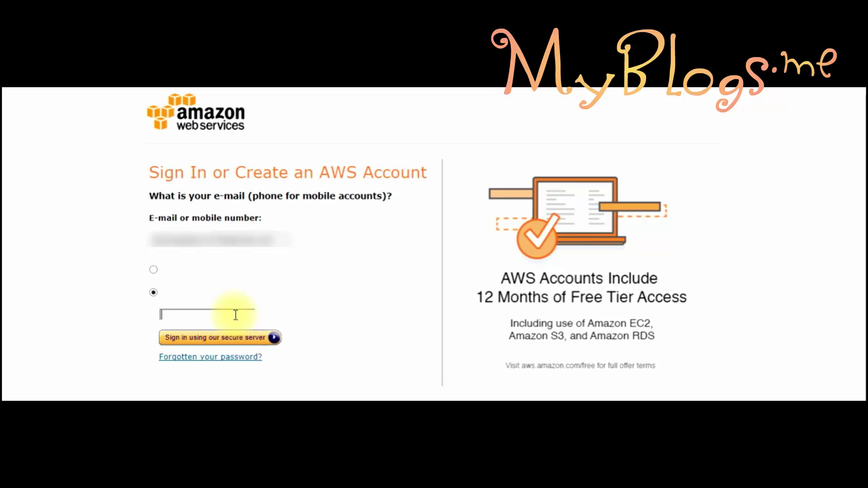
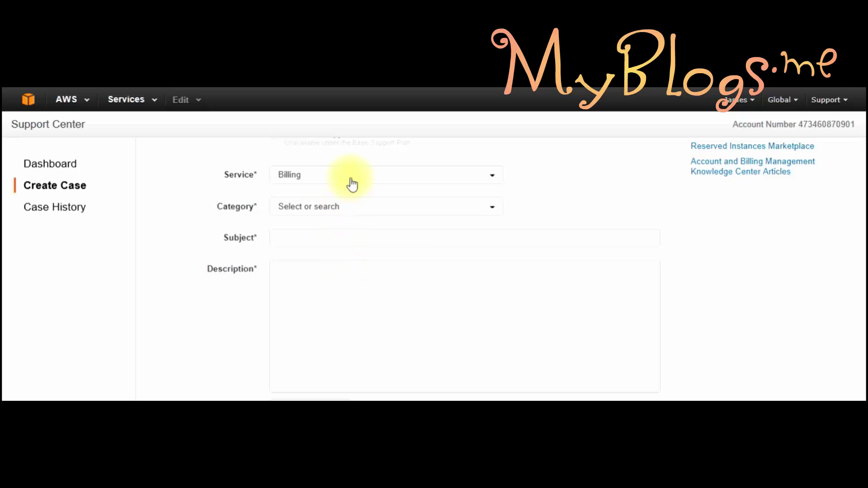
Step: Set the support case's service to General Info and Getting Started and its category to Free Tier
{"action": "left_click", "coordinate": [317, 236]}
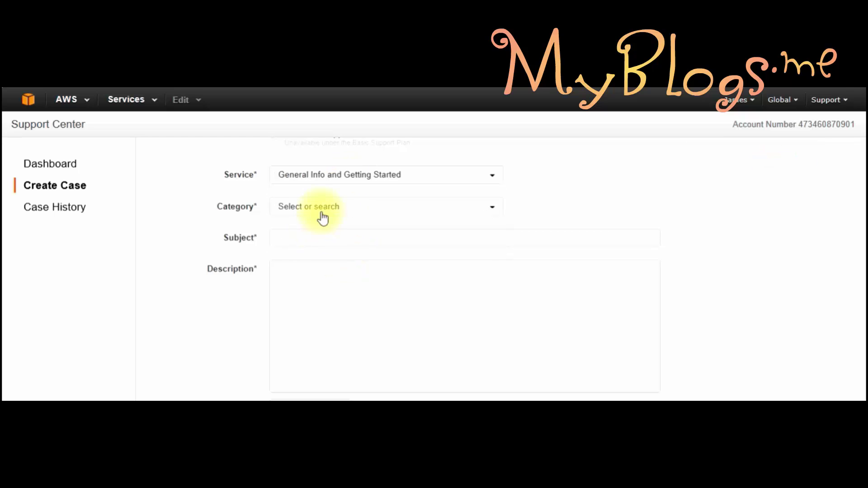
{"action": "left_click", "coordinate": [325, 208]}
{"action": "left_click", "coordinate": [323, 244]}
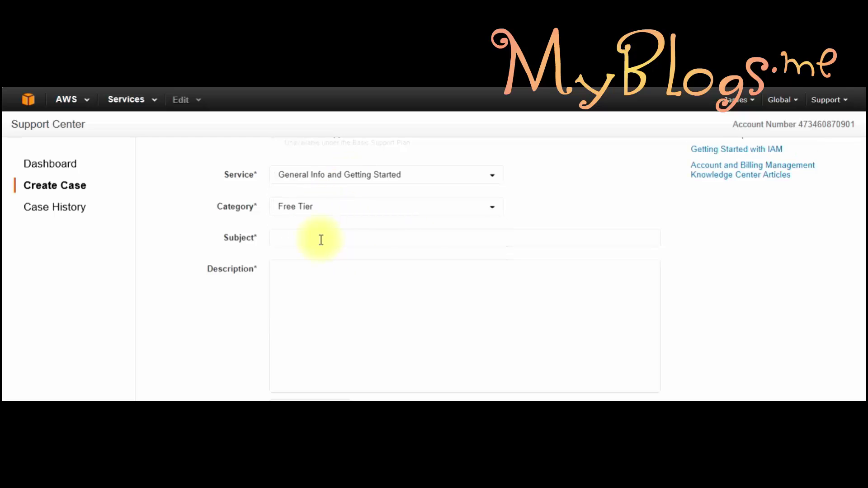
Step: Enter "Github Education application approval" as the subject of the support case
{"action": "left_click", "coordinate": [327, 260]}
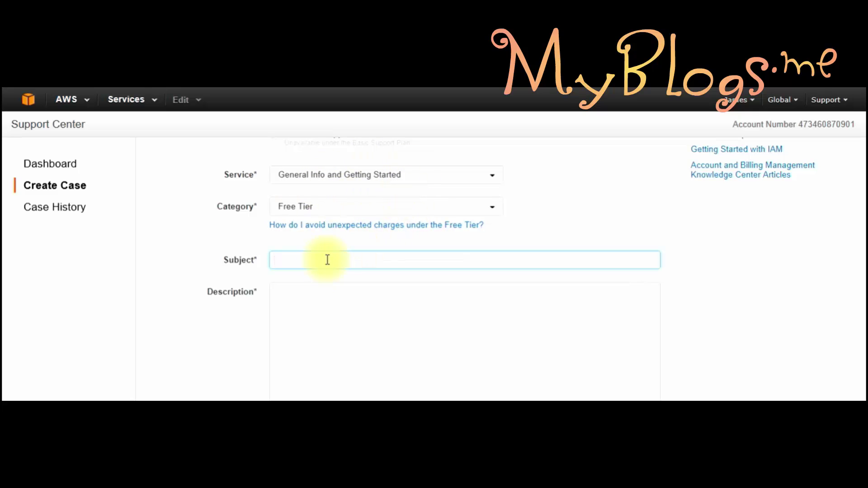
{"action": "type", "text": "Github Education app"}
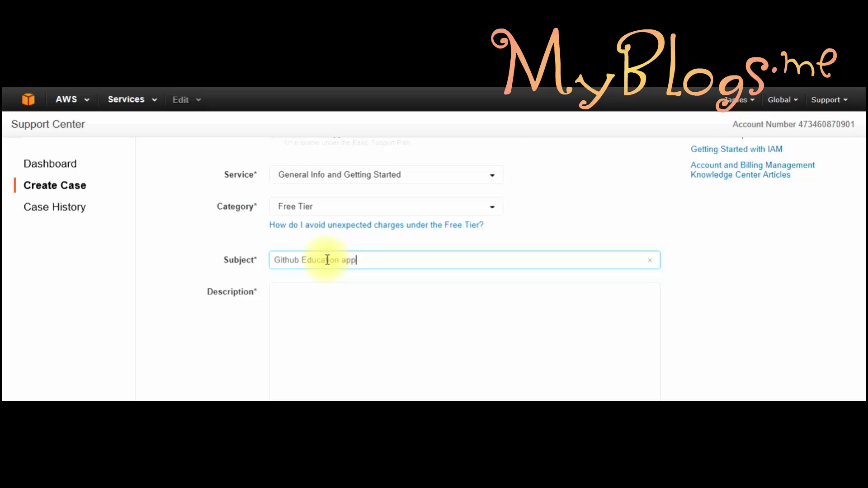
{"action": "type", "text": "lication approval"}
Step: Enter the description "Write here that you don't have a email with school domain name... and attach the pictures of your school card.. front and back both"
{"action": "left_click", "coordinate": [308, 325]}
{"action": "type", "text": "Write here"}
{"action": "key", "text": "BackSpace"}
{"action": "key", "text": "BackSpace"}
{"action": "type", "text": "re tha"}
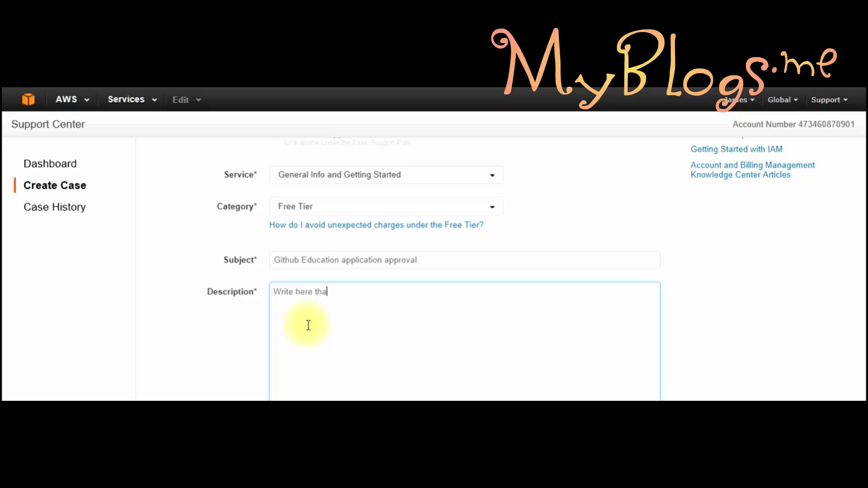
{"action": "type", "text": "t you don't have a ema"}
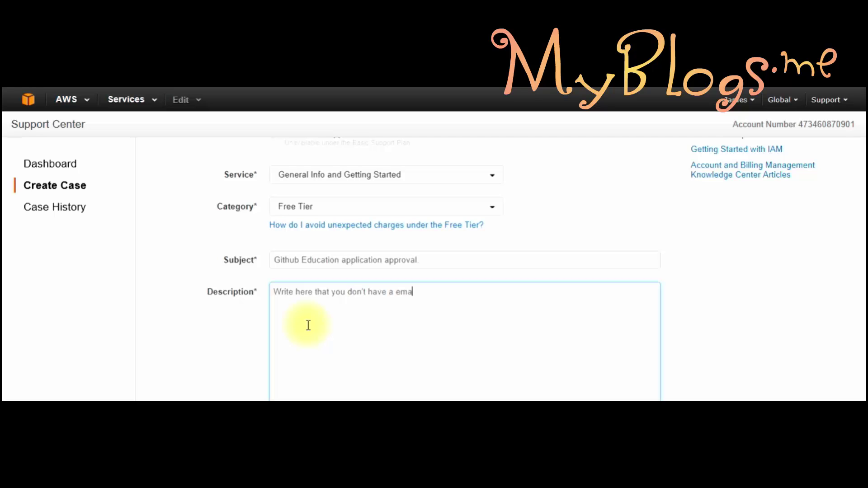
{"action": "type", "text": "il with school domai"}
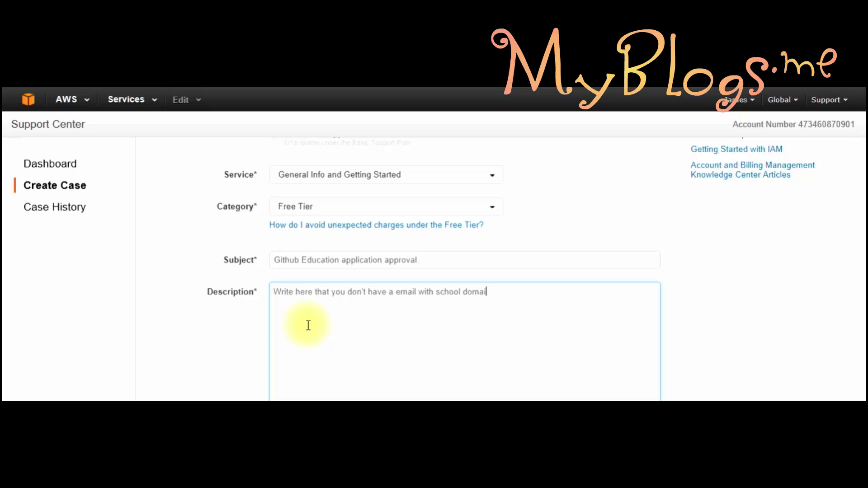
{"action": "type", "text": "n name... and"}
{"action": "scroll", "coordinate": [309, 325], "scroll_direction": "down", "scroll_amount": 2}
{"action": "type", "text": "attac"}
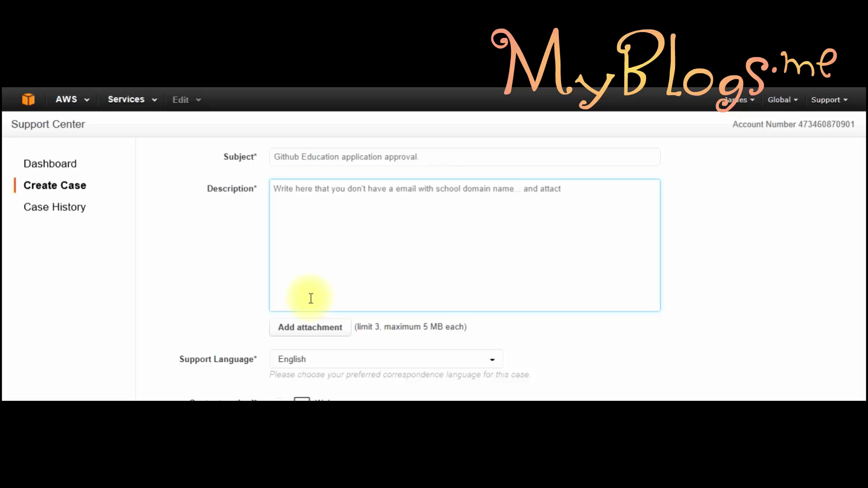
{"action": "type", "text": "h the pictures of your school card "}
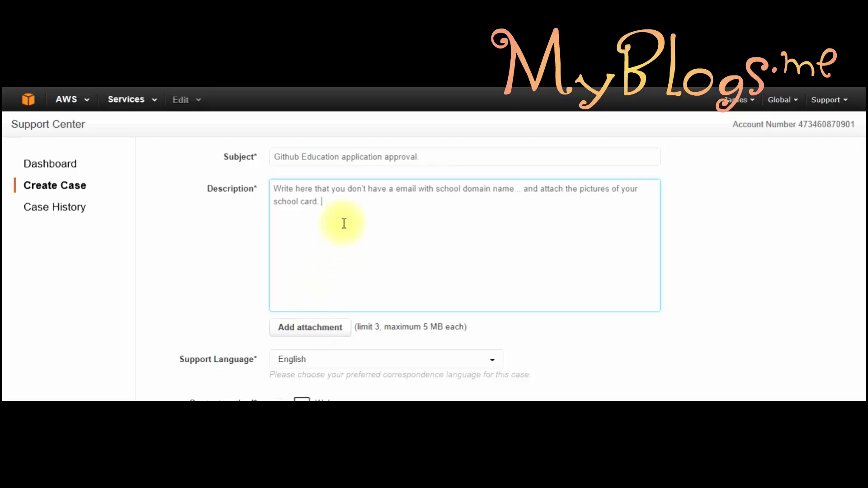
{"action": "type", "text": ".. front and back both"}
Step: Choose Web as the contact method for the support case
{"action": "scroll", "coordinate": [330, 388], "scroll_direction": "up", "scroll_amount": 3}
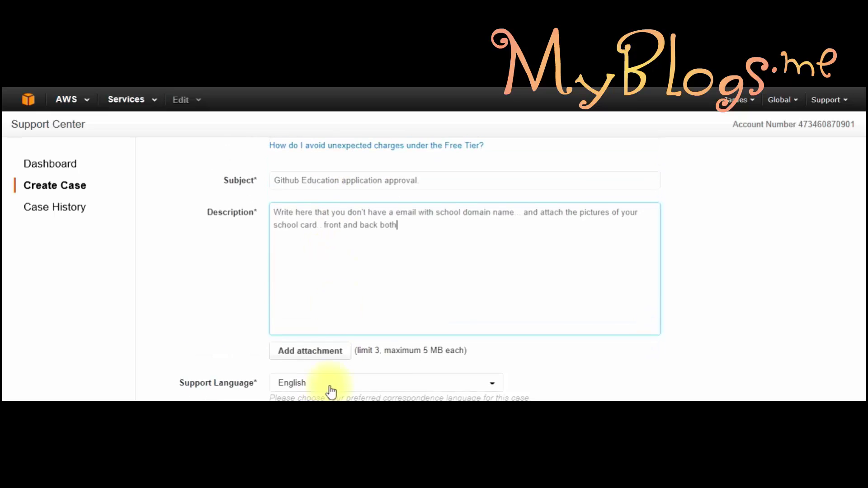
{"action": "scroll", "coordinate": [307, 380], "scroll_direction": "down", "scroll_amount": 4}
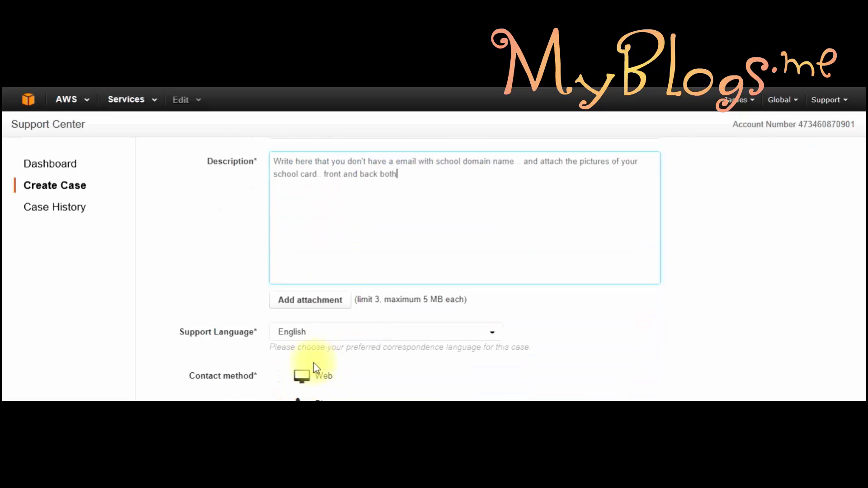
{"action": "left_click", "coordinate": [280, 378]}
{"action": "scroll", "coordinate": [400, 344], "scroll_direction": "up", "scroll_amount": 2}
{"action": "scroll", "coordinate": [453, 342], "scroll_direction": "down", "scroll_amount": 2}
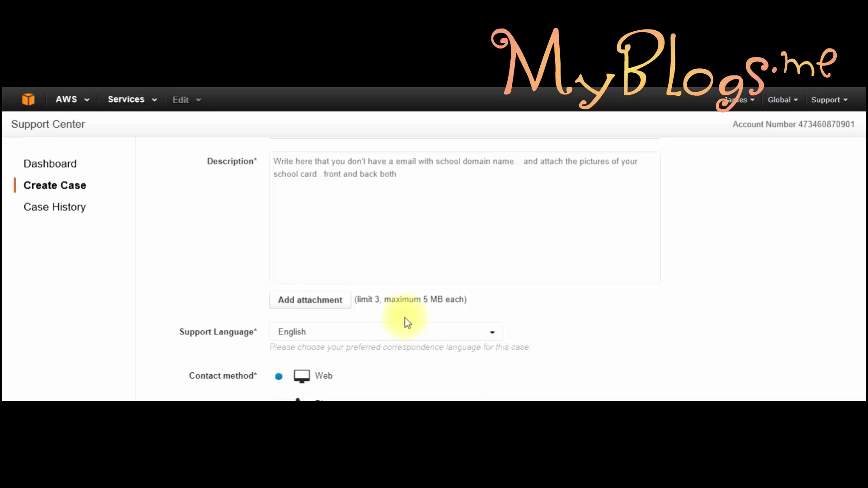
Step: Add "and than submit your request..." to the end of the support case's description
{"action": "left_click", "coordinate": [427, 187]}
{"action": "type", "text": "an"}
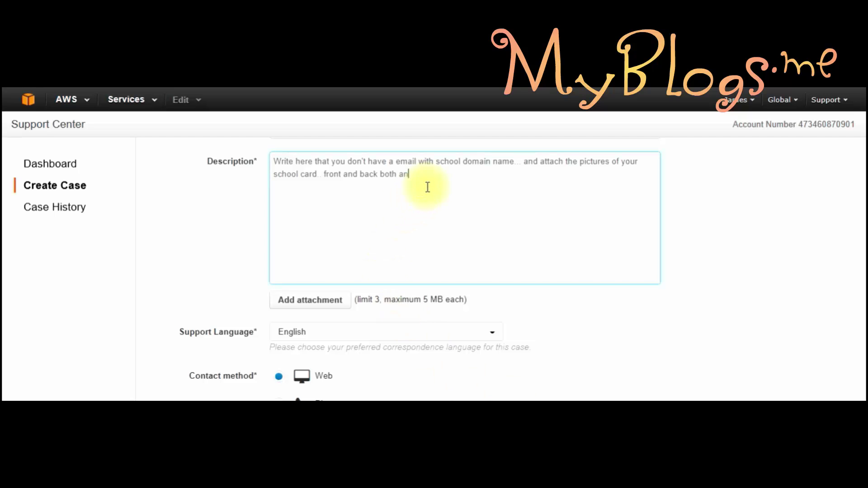
{"action": "type", "text": "d than submit your reques"}
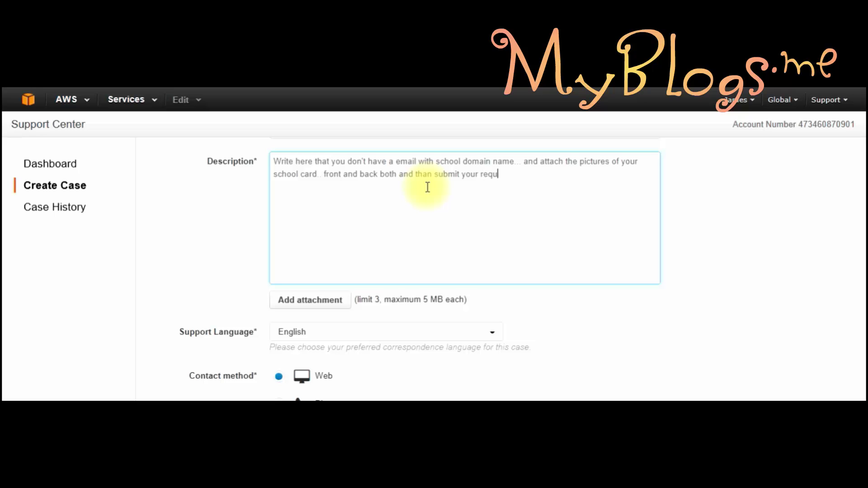
{"action": "type", "text": "t..."}
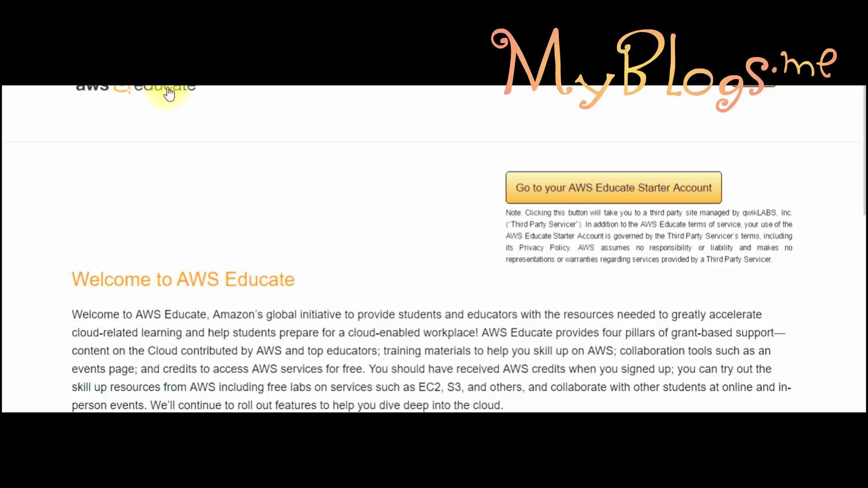
Step: Start the AWS Educate Starter Account 75 lab and open its AWS console
{"action": "left_click", "coordinate": [624, 192]}
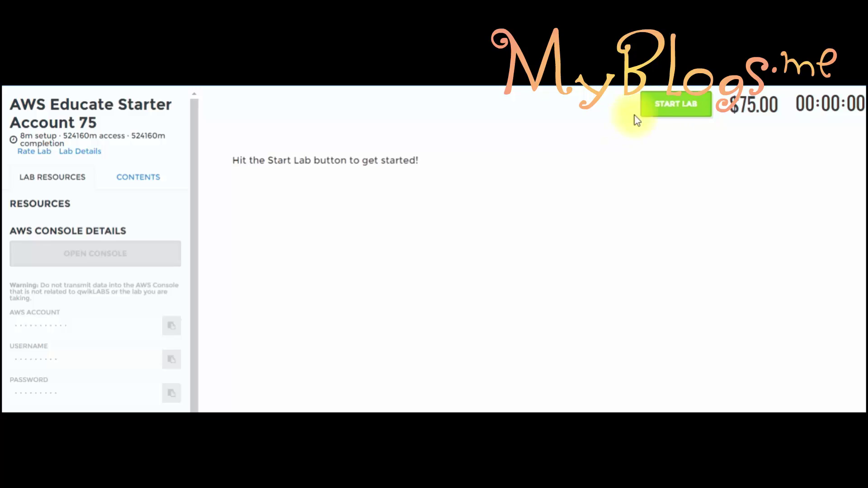
{"action": "left_click", "coordinate": [687, 112]}
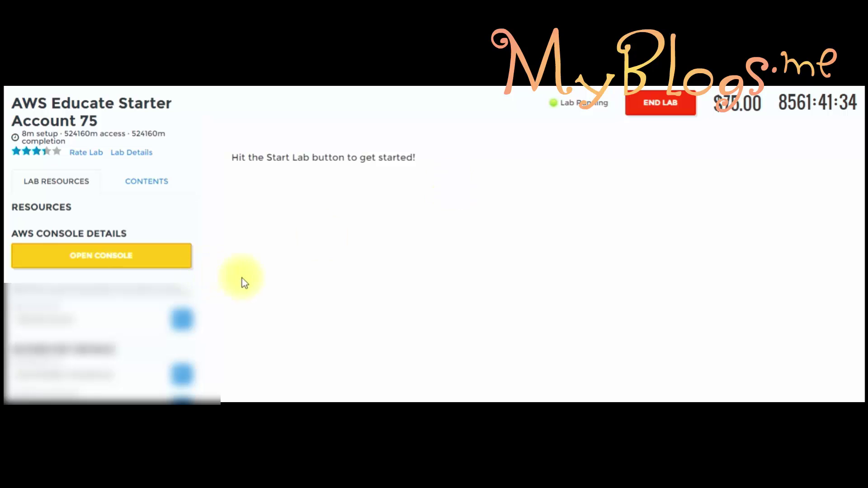
{"action": "left_click", "coordinate": [75, 258]}
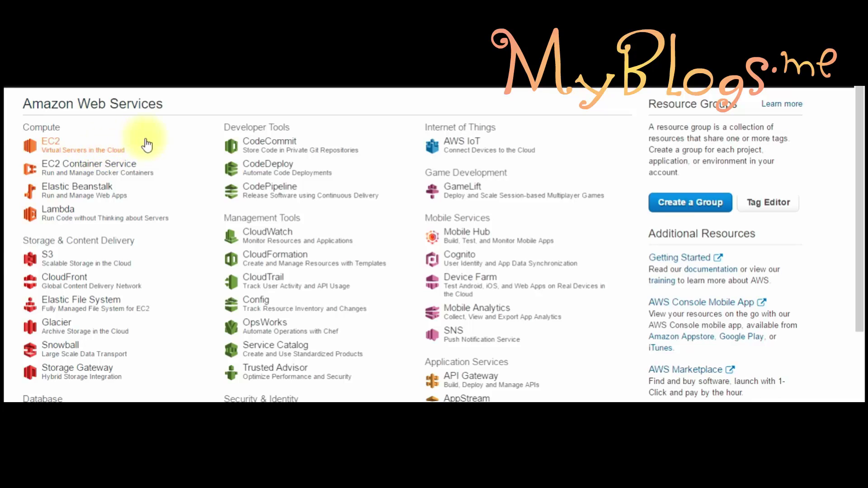
Step: Open the EC2 dashboard from the Compute services and look over its resources and service health
{"action": "left_click", "coordinate": [79, 155]}
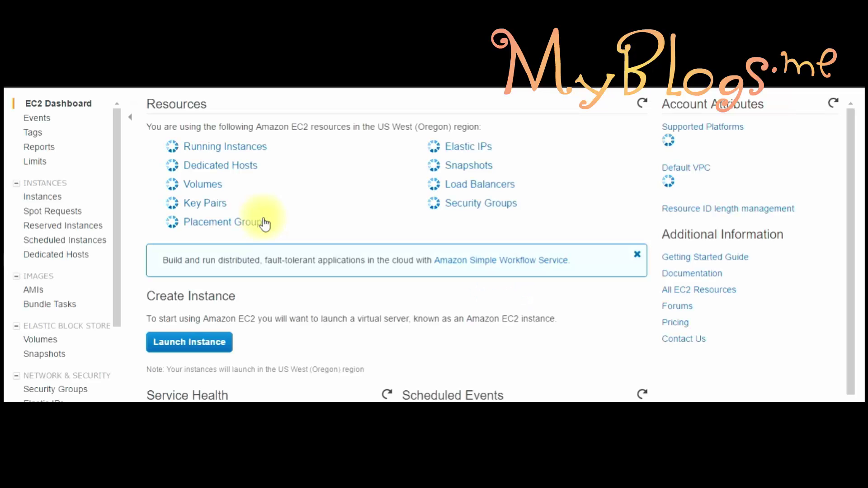
{"action": "scroll", "coordinate": [233, 178], "scroll_direction": "down", "scroll_amount": 5}
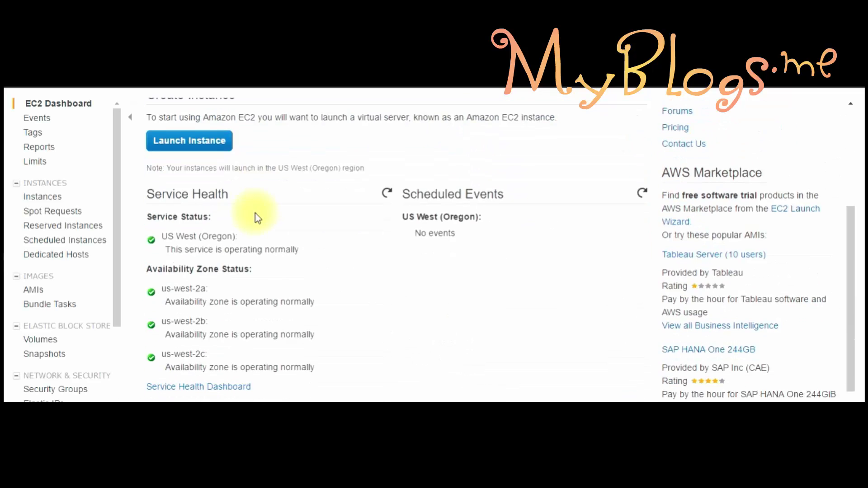
{"action": "scroll", "coordinate": [277, 168], "scroll_direction": "up", "scroll_amount": 4}
{"action": "scroll", "coordinate": [281, 184], "scroll_direction": "up", "scroll_amount": 2}
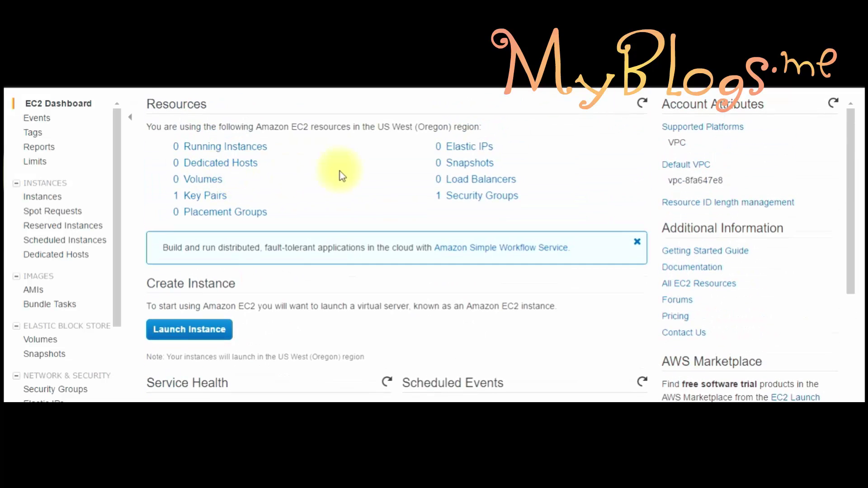